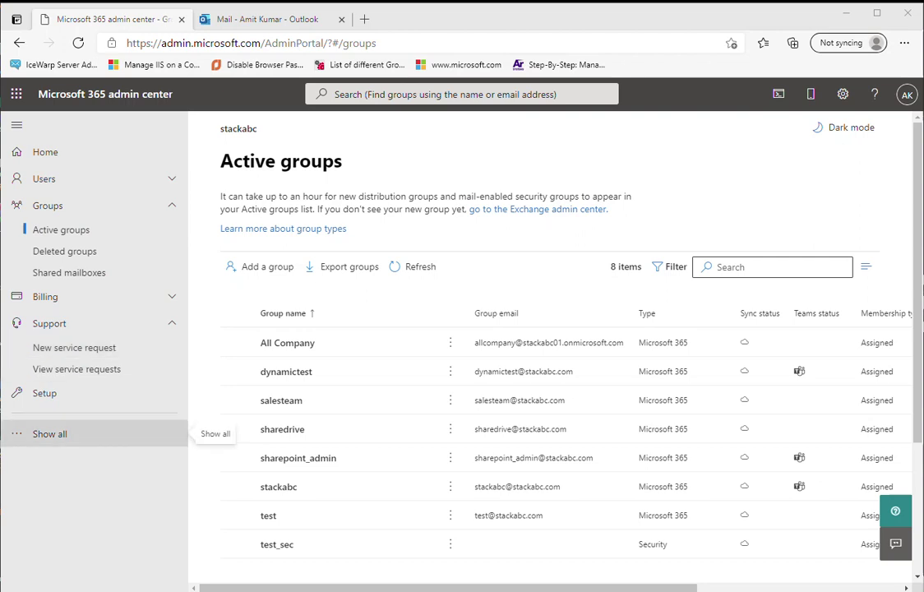
- Show all admin sections in the left nav and scroll down to the Admin centers list
{"action": "left_click", "coordinate": [49, 433]}
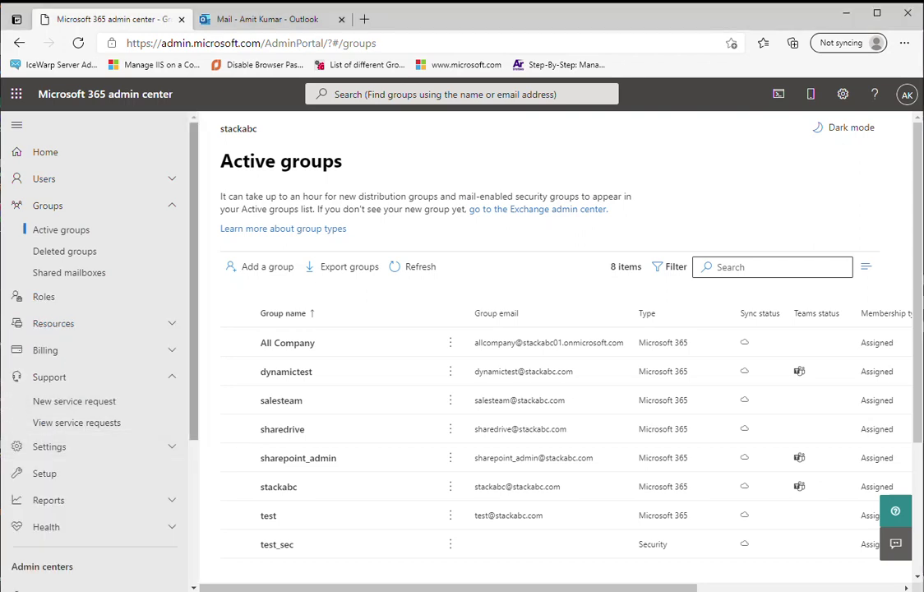
{"action": "scroll", "coordinate": [95, 346], "scroll_direction": "down", "scroll_amount": 5}
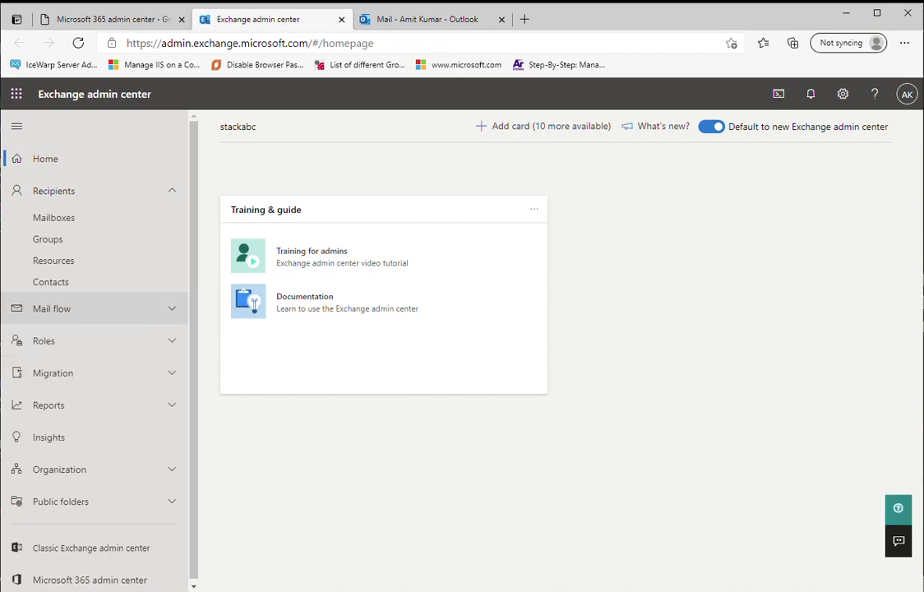
- Go to Mail flow > Message trace and begin a new message trace
{"action": "left_click", "coordinate": [52, 308]}
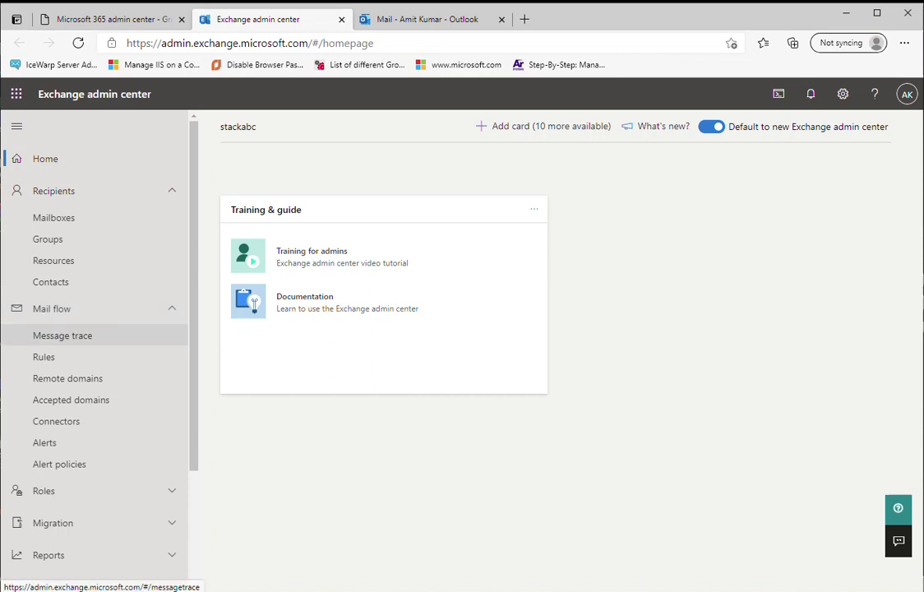
{"action": "left_click", "coordinate": [62, 335]}
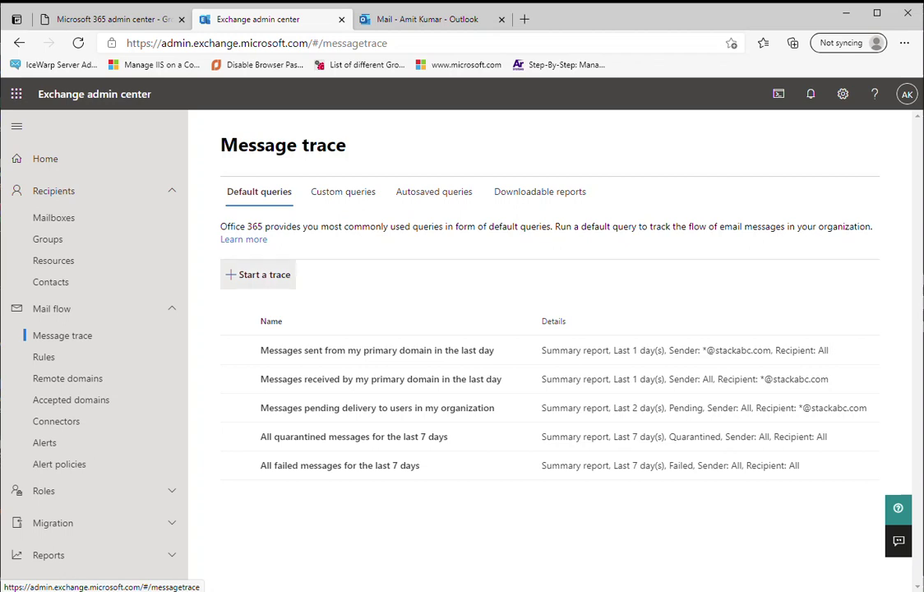
{"action": "left_click", "coordinate": [259, 274]}
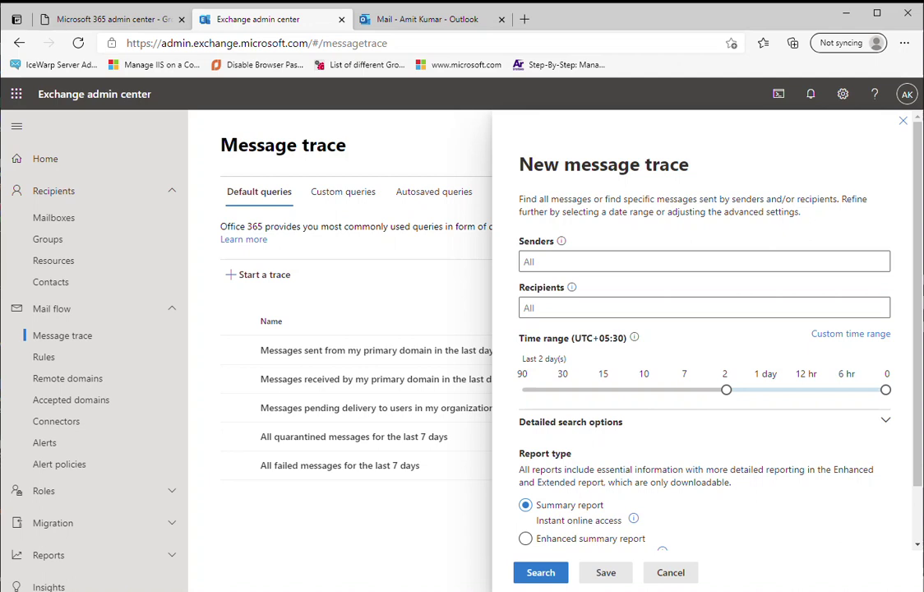
- Widen the trace time range to 90 days, then switch to a custom time range
{"action": "key", "text": "Left"}
{"action": "key", "text": "Home"}
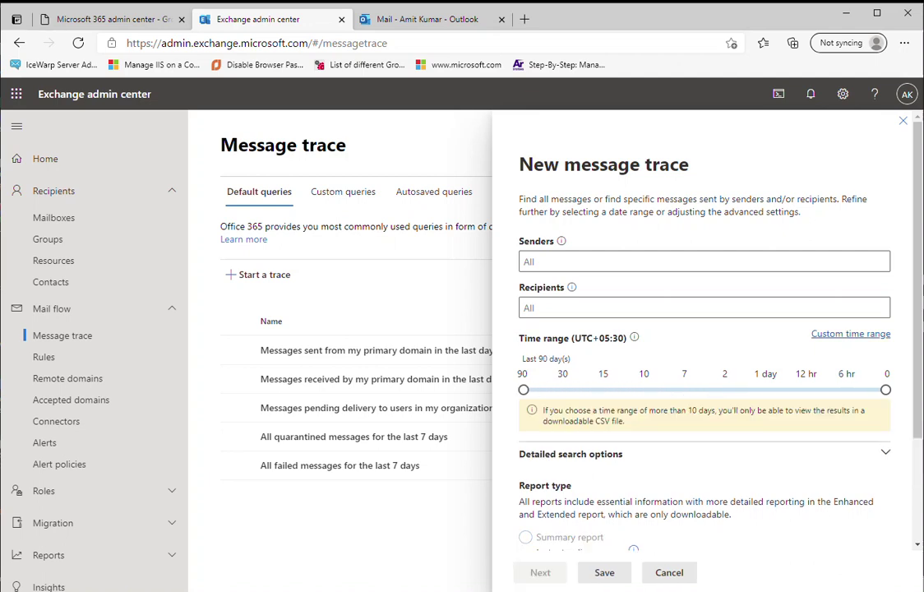
{"action": "left_click", "coordinate": [851, 334]}
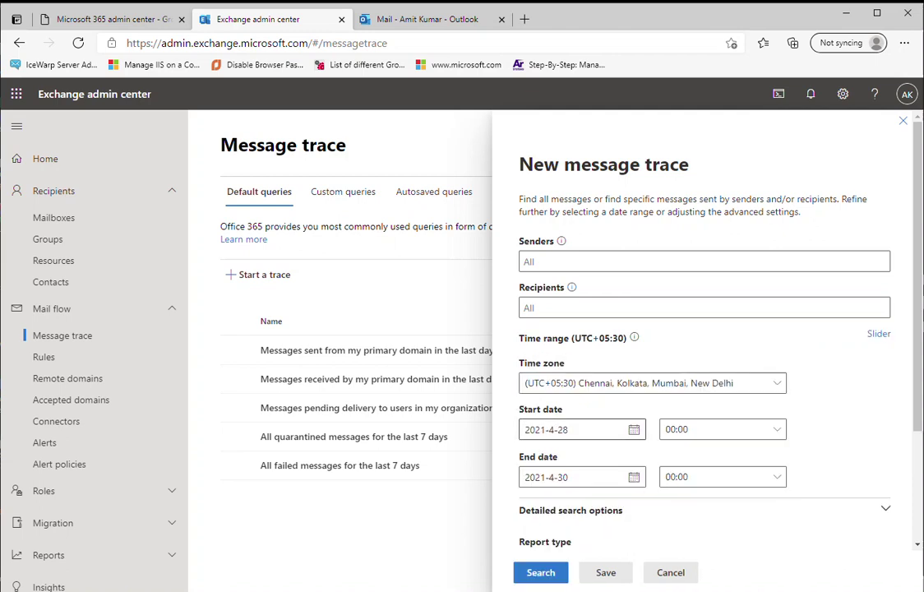
- Set the start date to 2021-1-30, then close the trace form without saving
{"action": "left_click", "coordinate": [575, 430]}
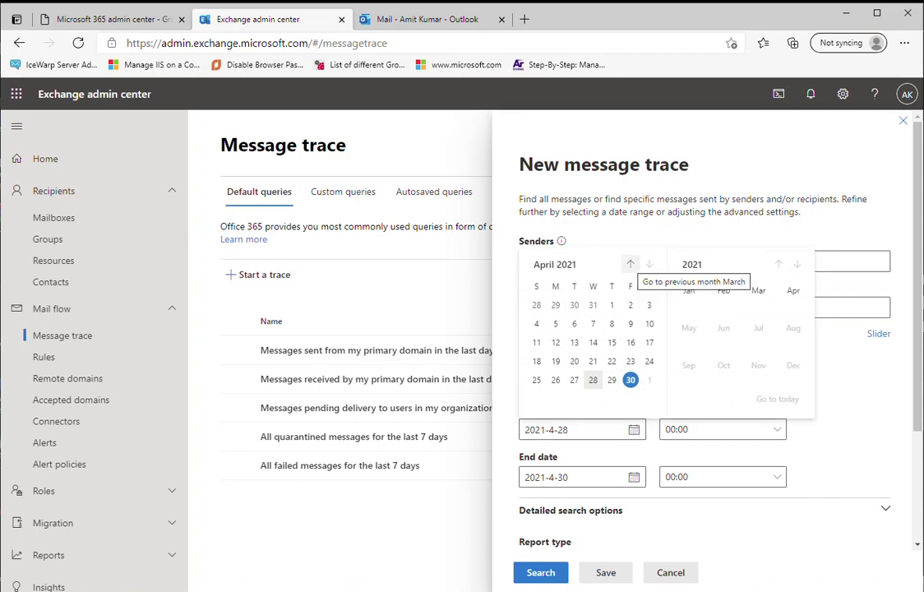
{"action": "left_click", "coordinate": [631, 264]}
{"action": "left_click", "coordinate": [630, 264]}
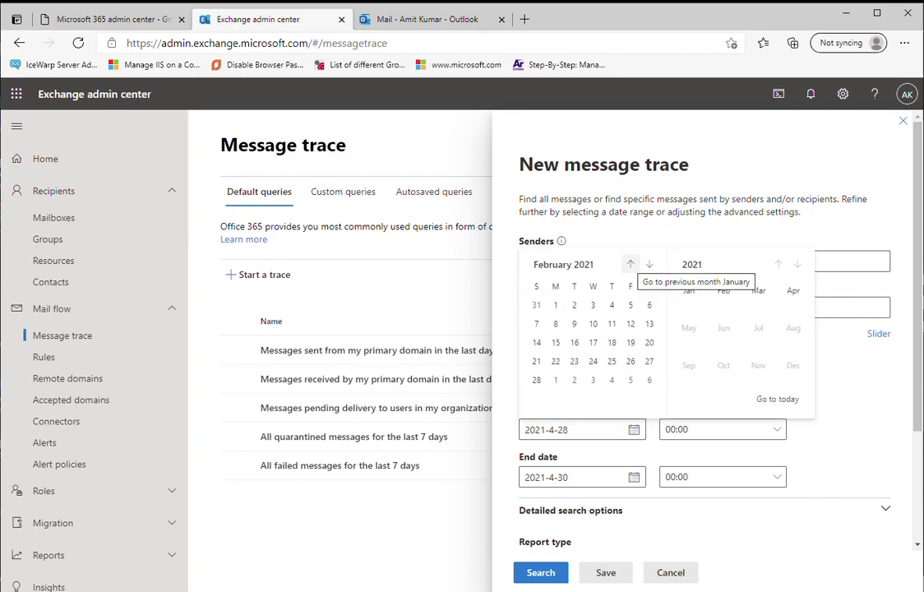
{"action": "left_click", "coordinate": [630, 264]}
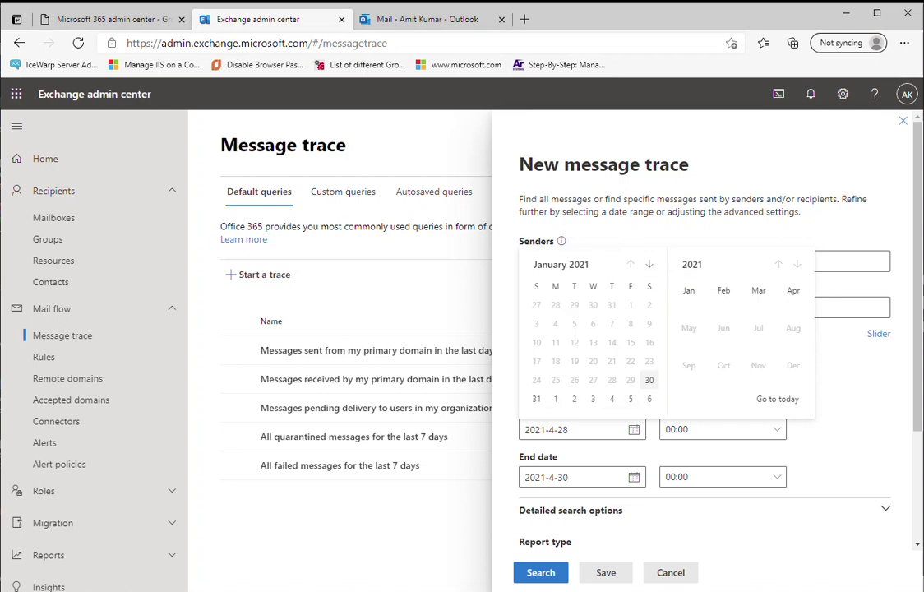
{"action": "left_click", "coordinate": [648, 379]}
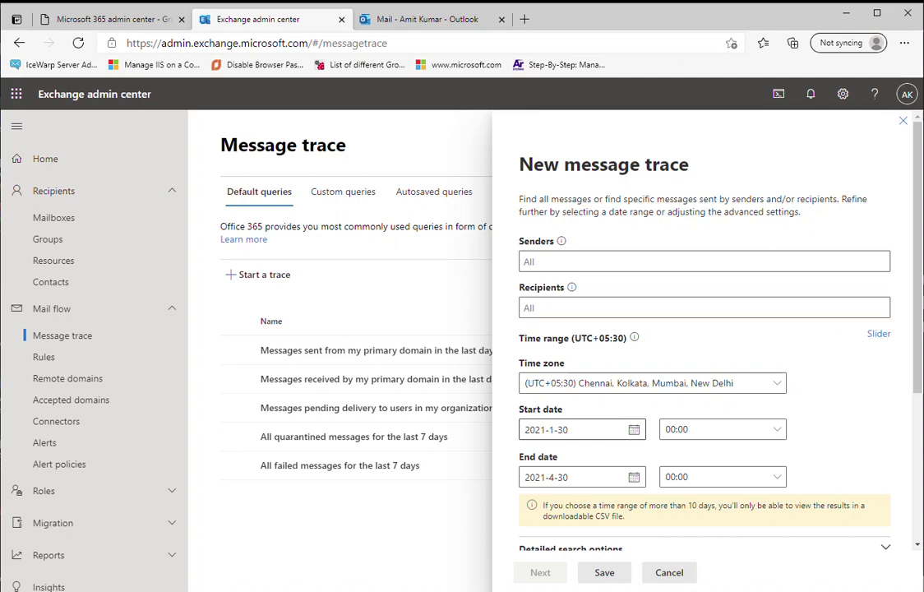
{"action": "scroll", "coordinate": [703, 345], "scroll_direction": "down", "scroll_amount": 3}
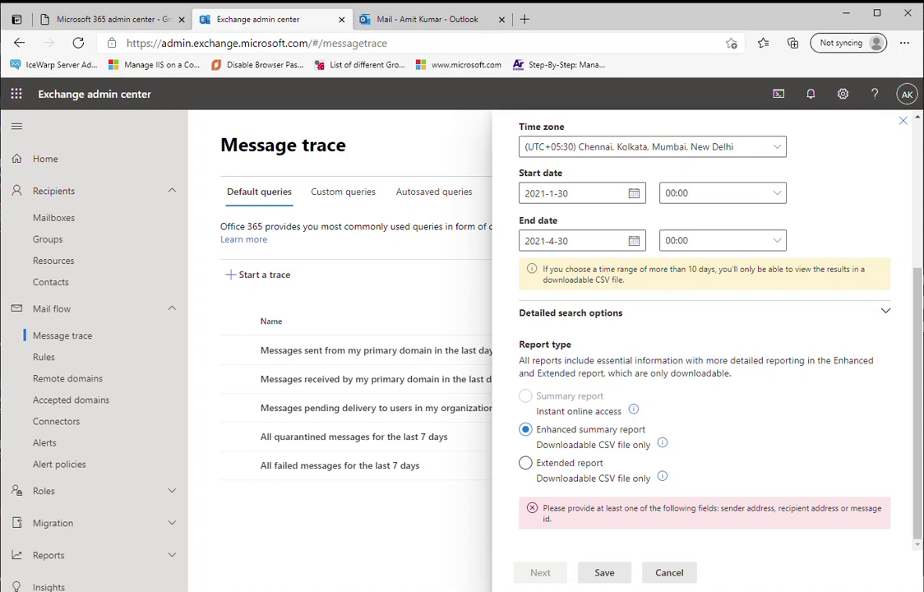
{"action": "key", "text": "Escape"}
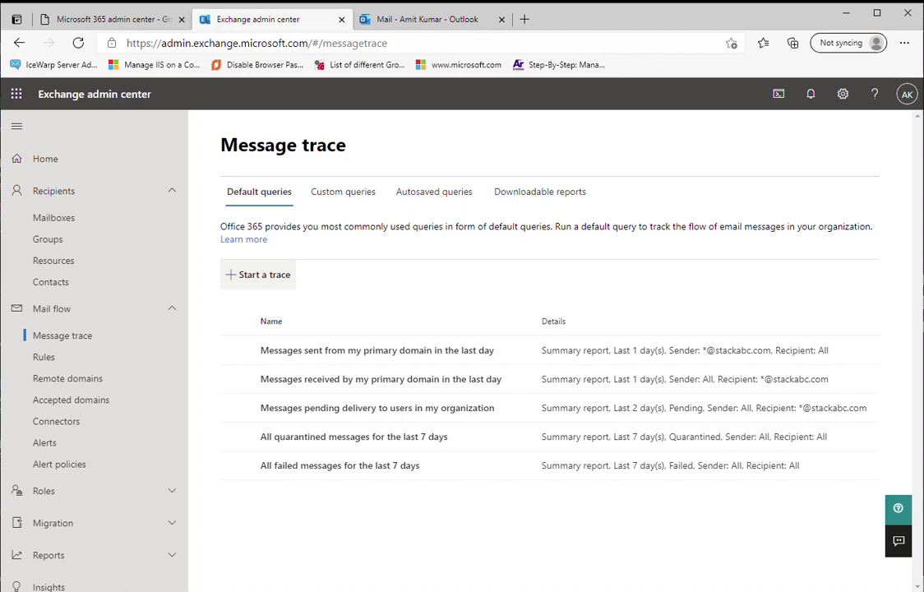
- Trace messages from the user's sender address over the last 7 days and refresh the empty results
{"action": "left_click", "coordinate": [258, 275]}
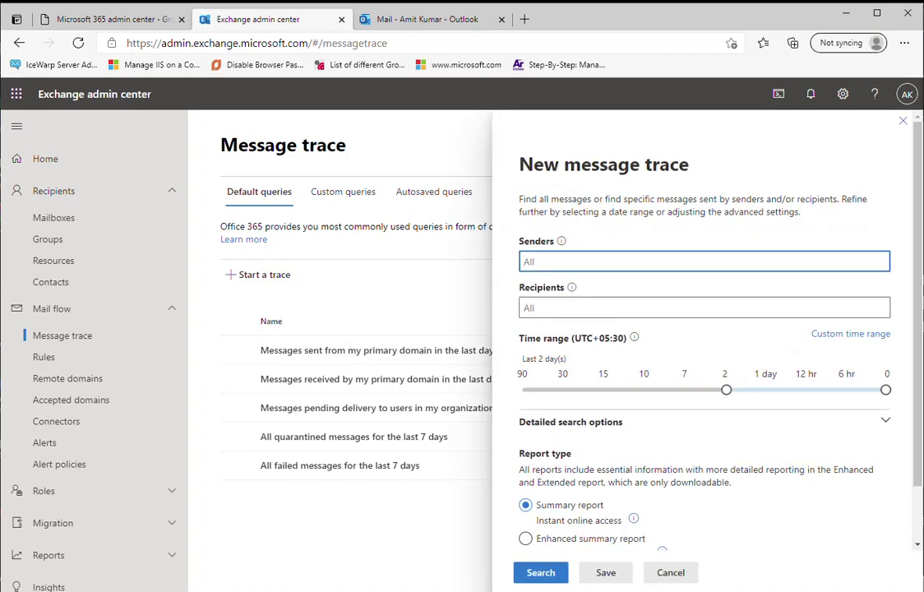
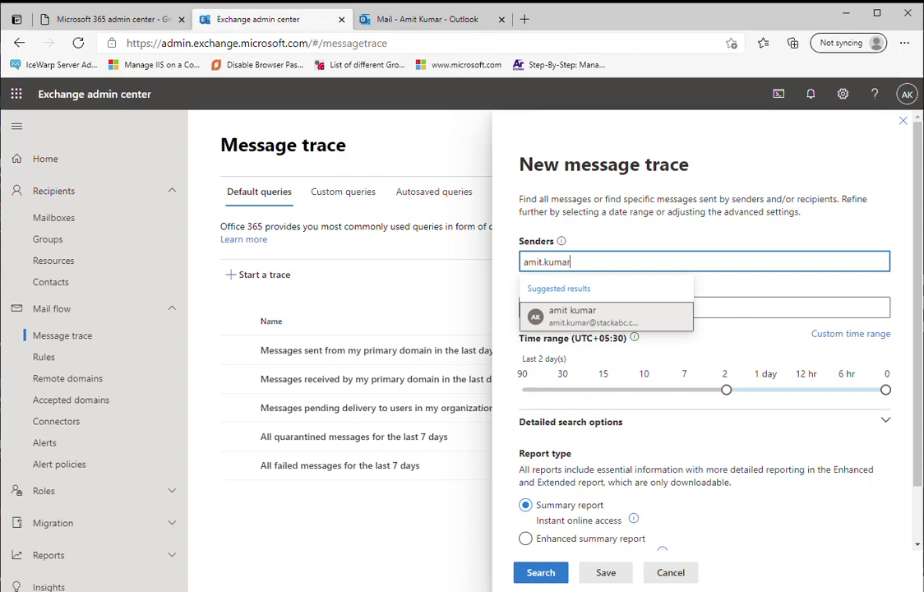
{"action": "key", "text": "Return"}
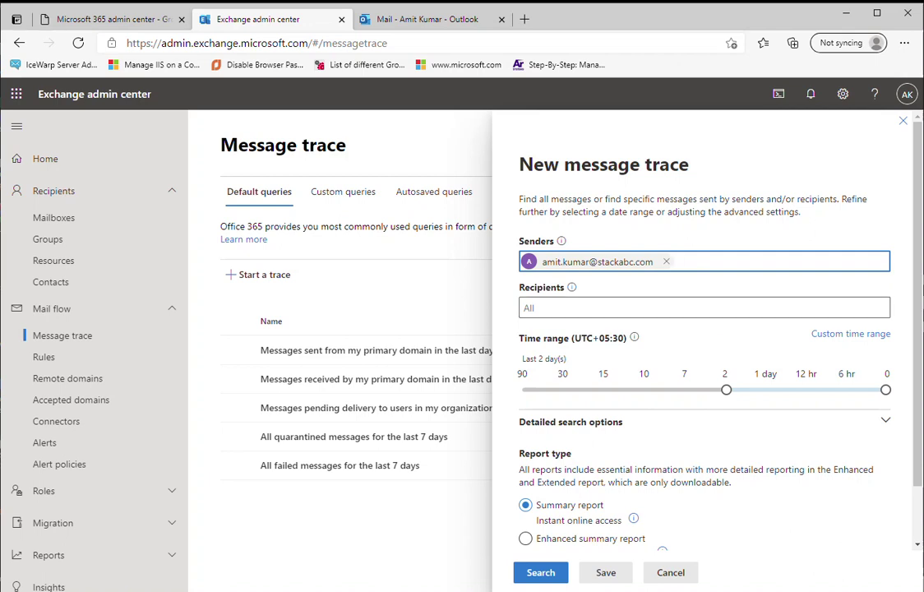
{"action": "left_click_drag", "start_coordinate": [726, 390], "coordinate": [685, 389]}
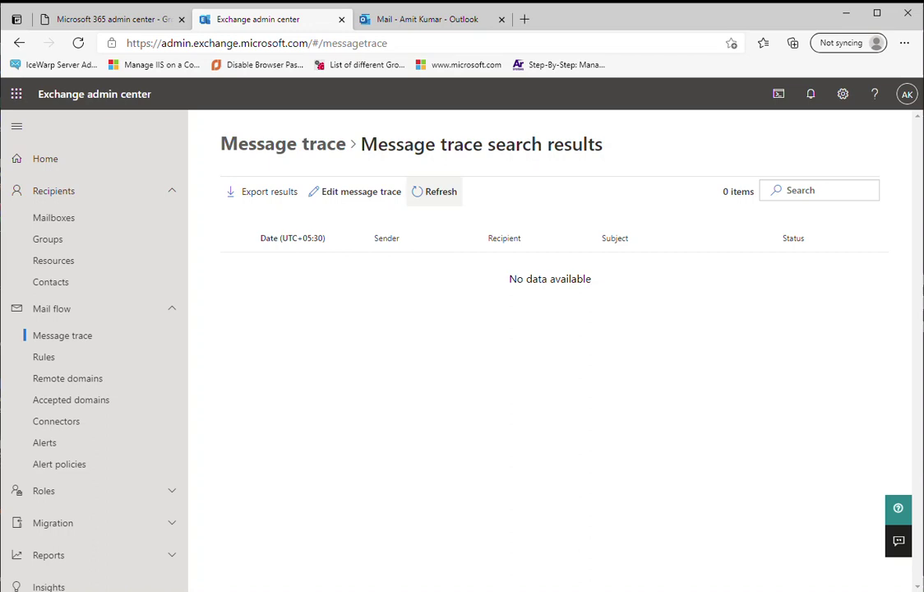
{"action": "left_click", "coordinate": [436, 192]}
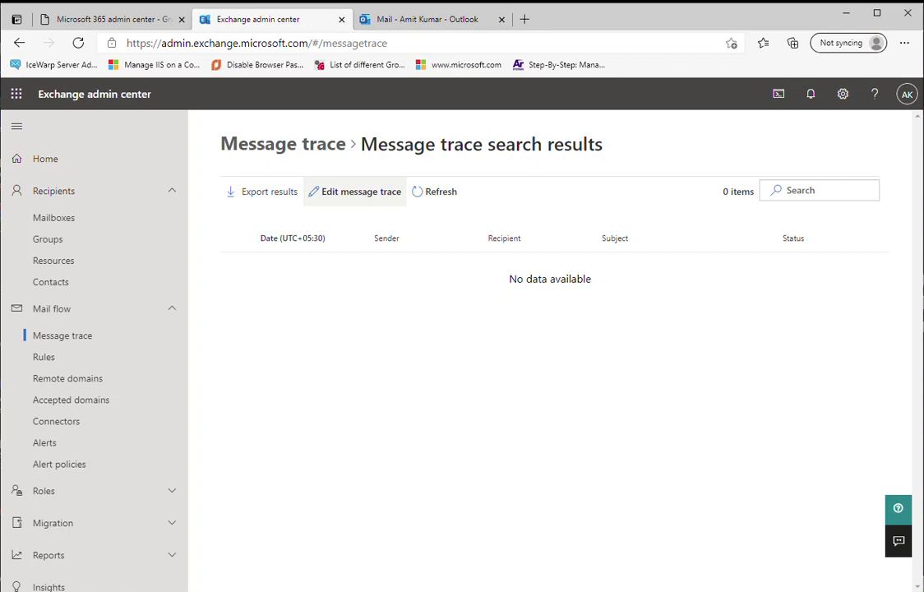
- Edit the trace to remove the sender, add the user's address as recipient, and rerun it
{"action": "left_click", "coordinate": [355, 192]}
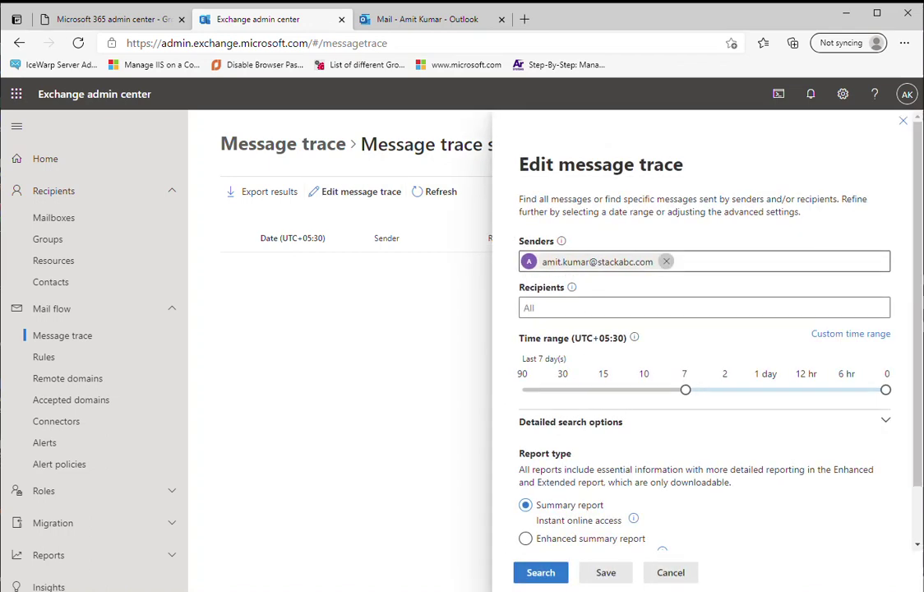
{"action": "key", "text": "BackSpace"}
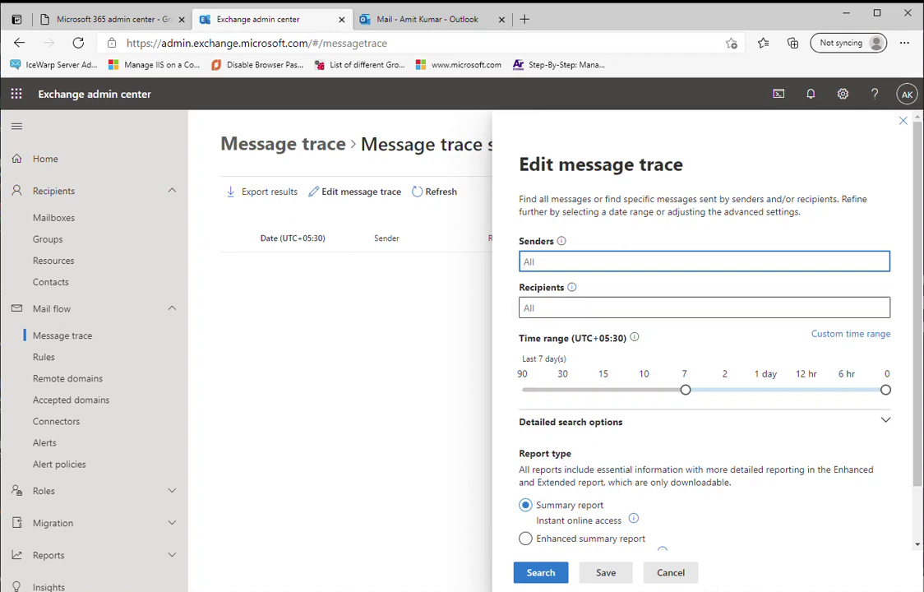
{"action": "left_click", "coordinate": [576, 308]}
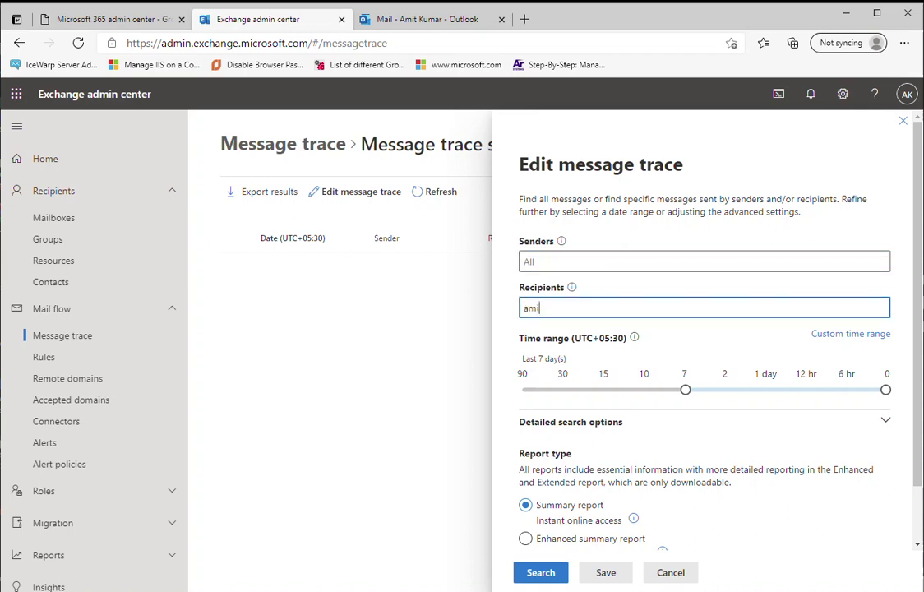
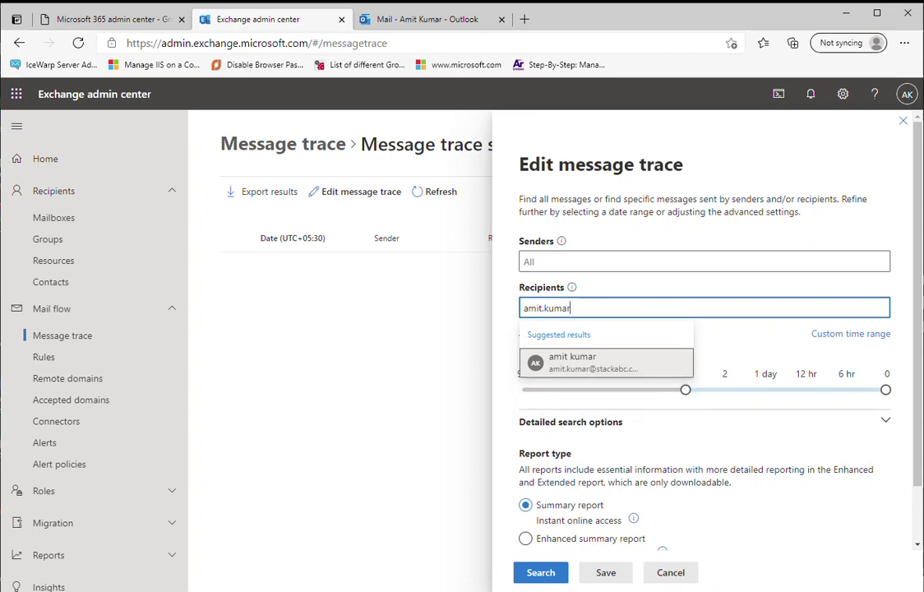
{"action": "key", "text": "Down"}
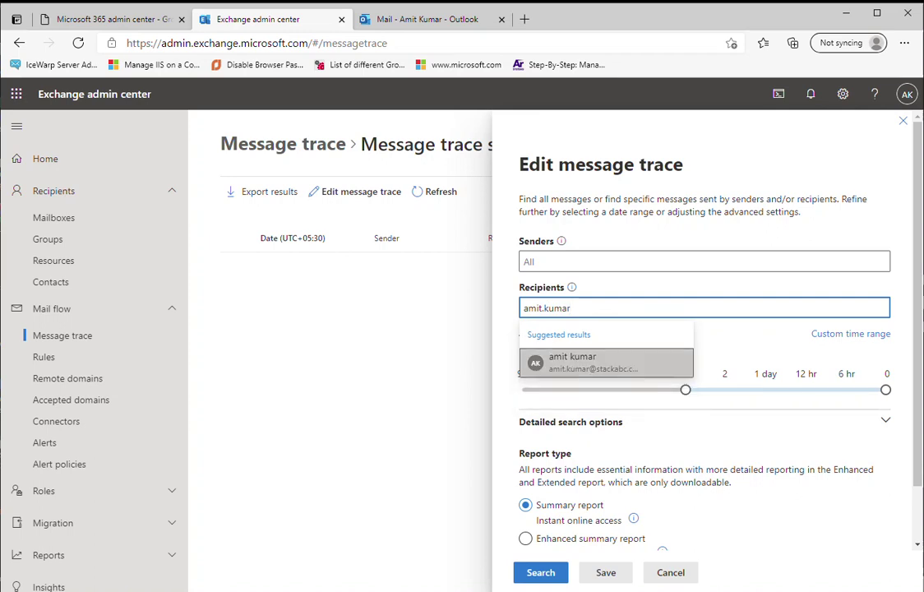
{"action": "key", "text": "Return"}
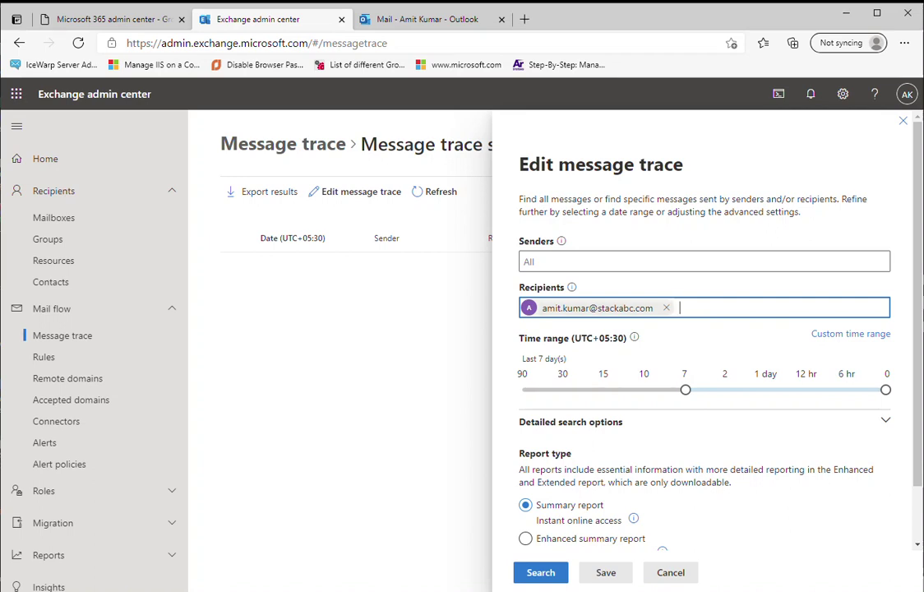
{"action": "left_click", "coordinate": [540, 573]}
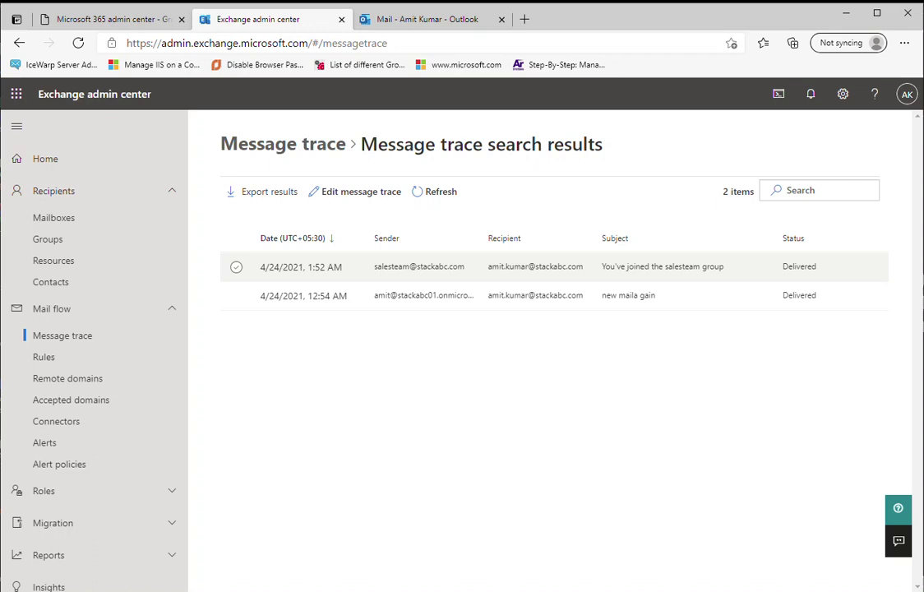
- Select the first delivered message and show the export options
{"action": "left_click", "coordinate": [235, 267]}
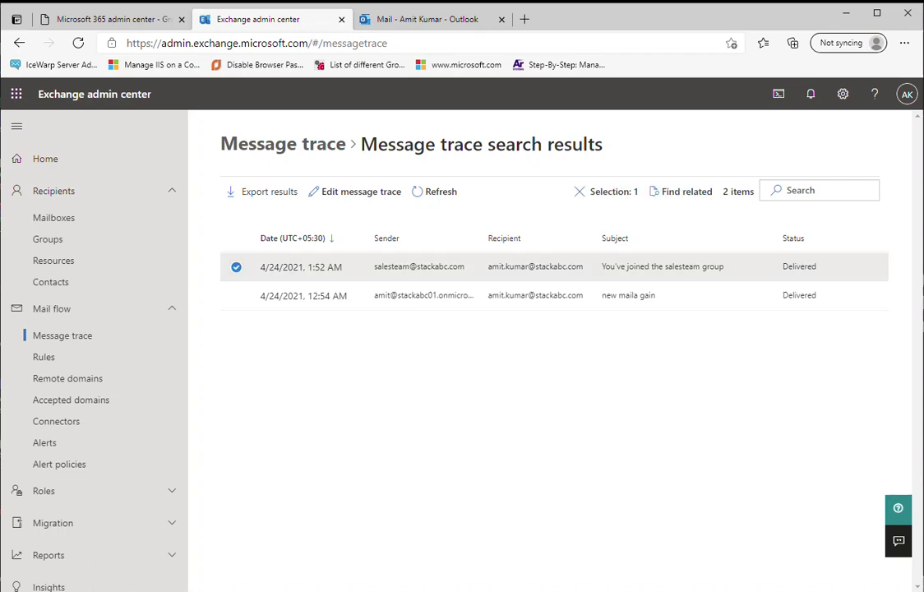
{"action": "left_click", "coordinate": [263, 190]}
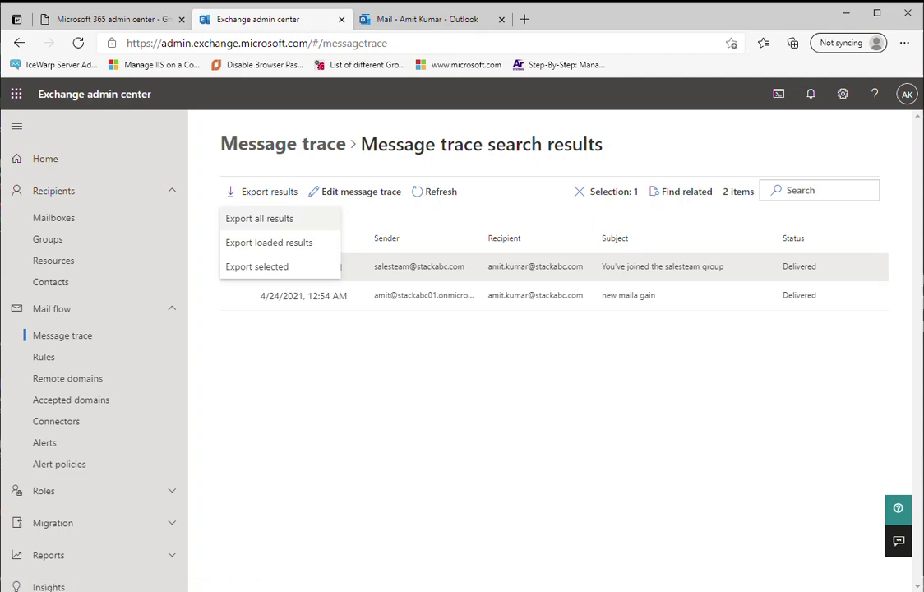
- Choose Export all results, dismiss the confirmation, and also select the second message
{"action": "left_click", "coordinate": [259, 218]}
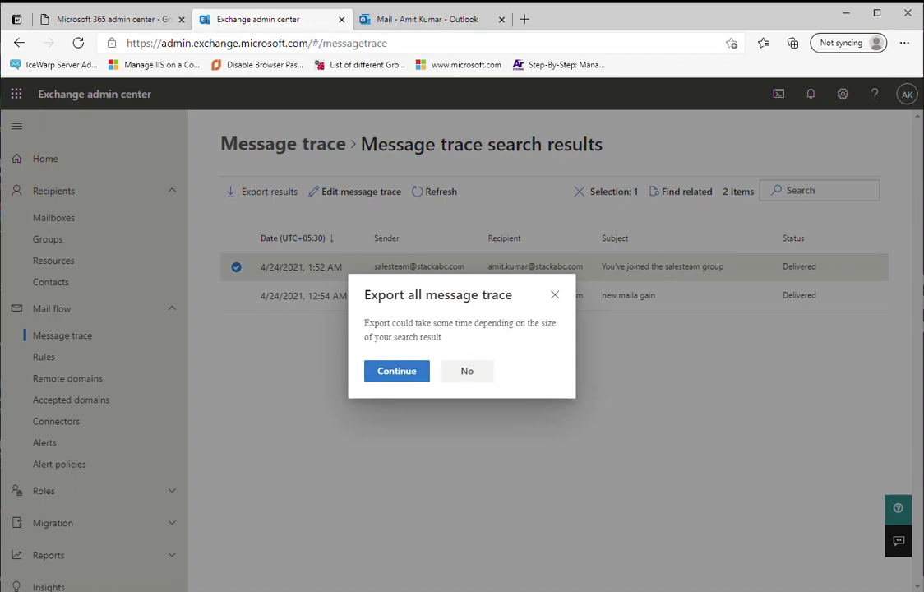
{"action": "key", "text": "Escape"}
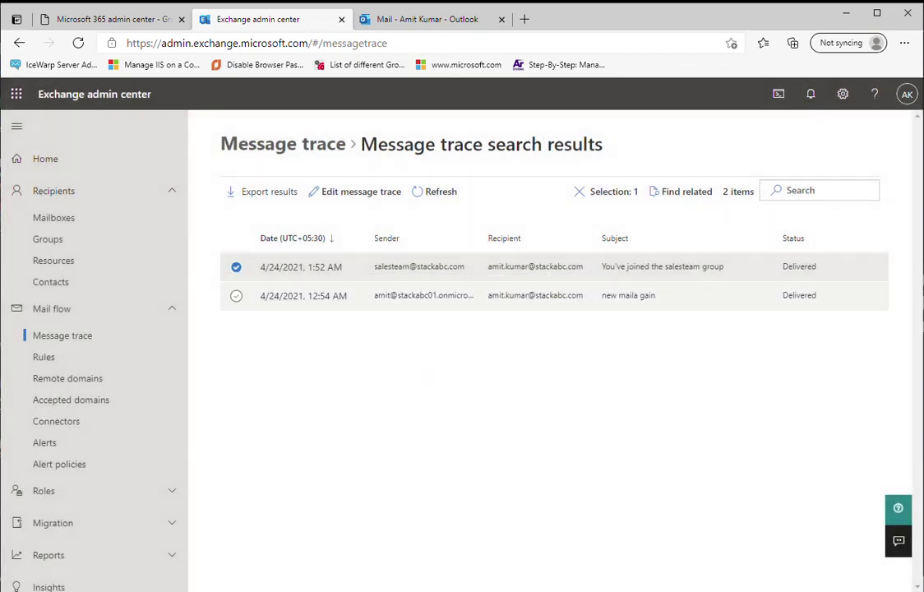
{"action": "left_click", "coordinate": [236, 295]}
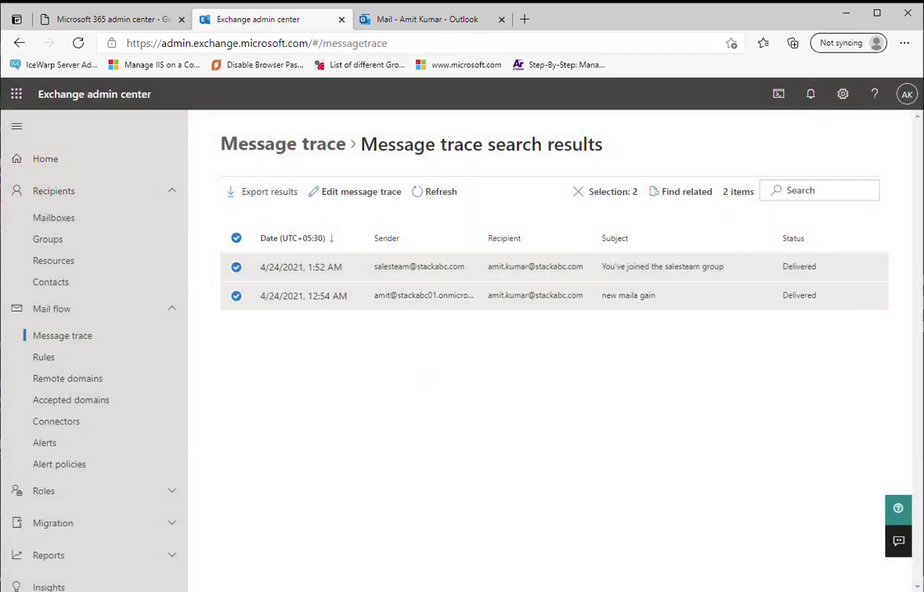